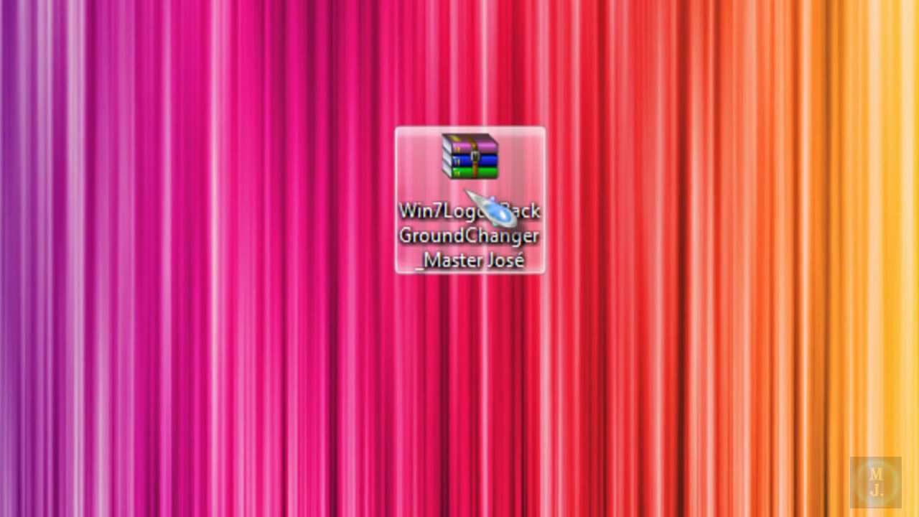
Step: Run Win7LogonBackgroundChanger from the desktop as administrator and decline the offered update
left_click_drag(266, 260, 540, 402)
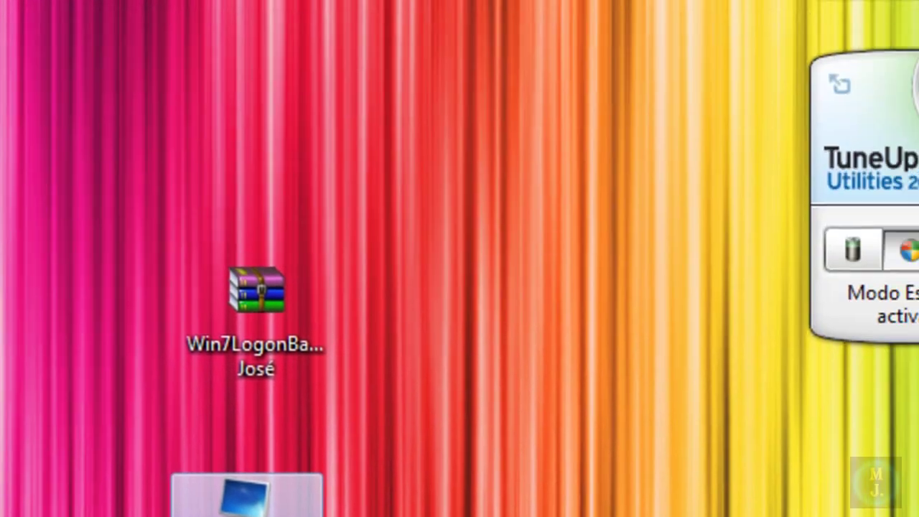
right_click(506, 438)
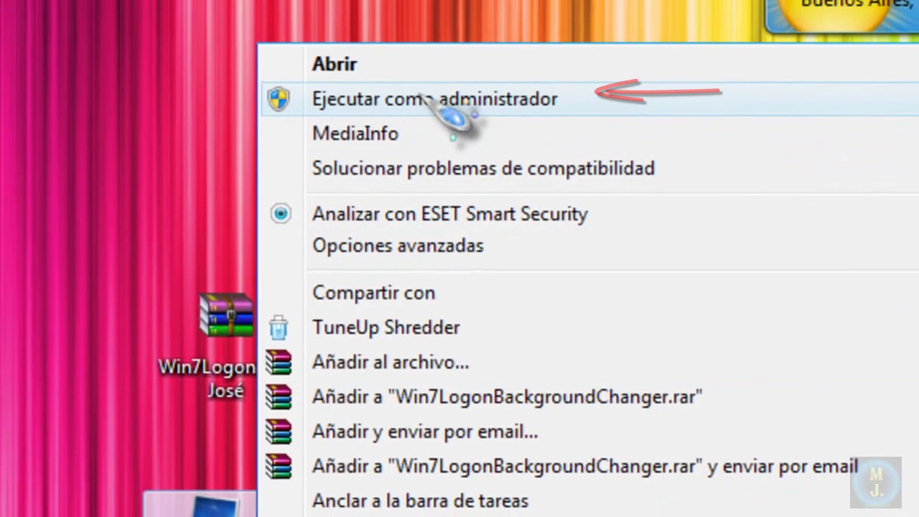
left_click(437, 94)
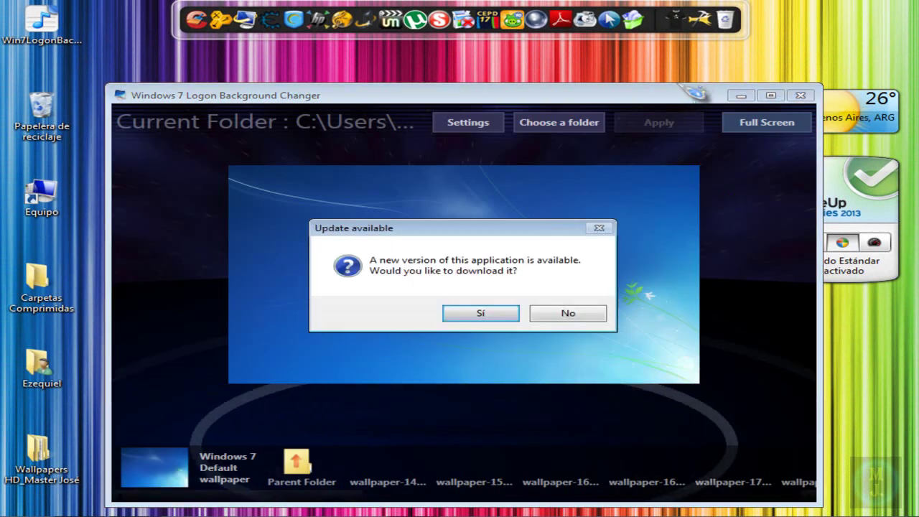
left_click(567, 312)
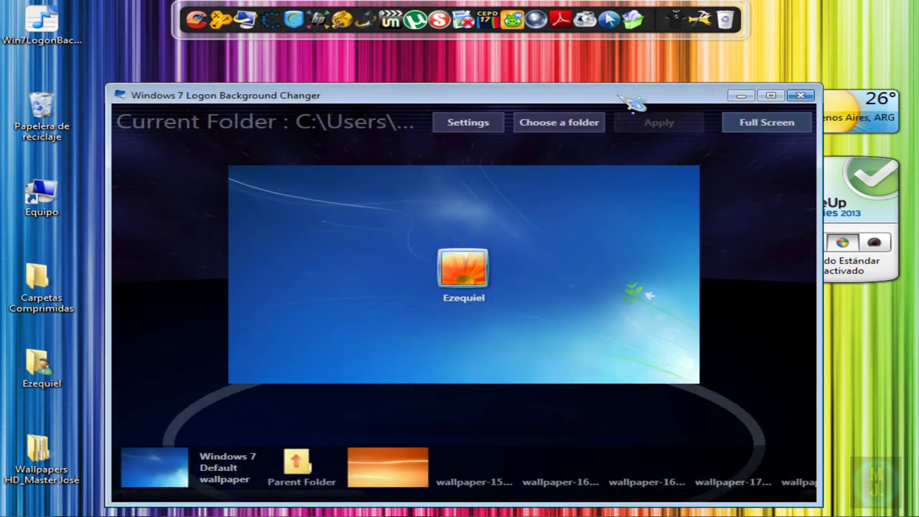
Step: Maximize the background changer window and load the Abstracto subfolder of the desktop's Wallpapers HD folder as the image source
left_click_drag(618, 95, 623, 70)
double_click(773, 69)
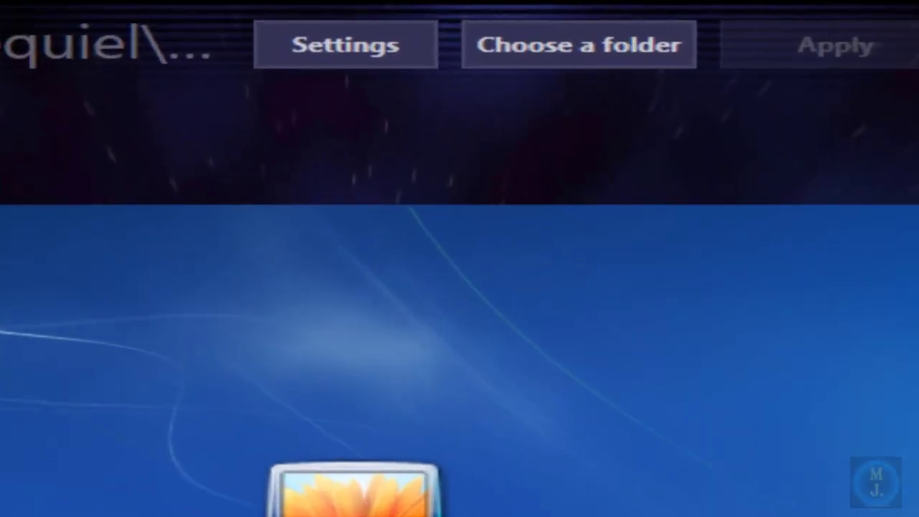
left_click(525, 46)
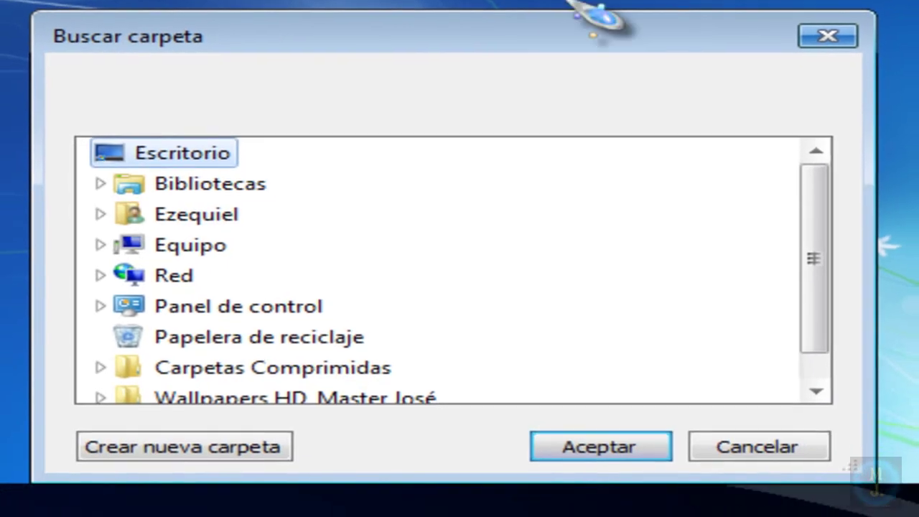
left_click(237, 240)
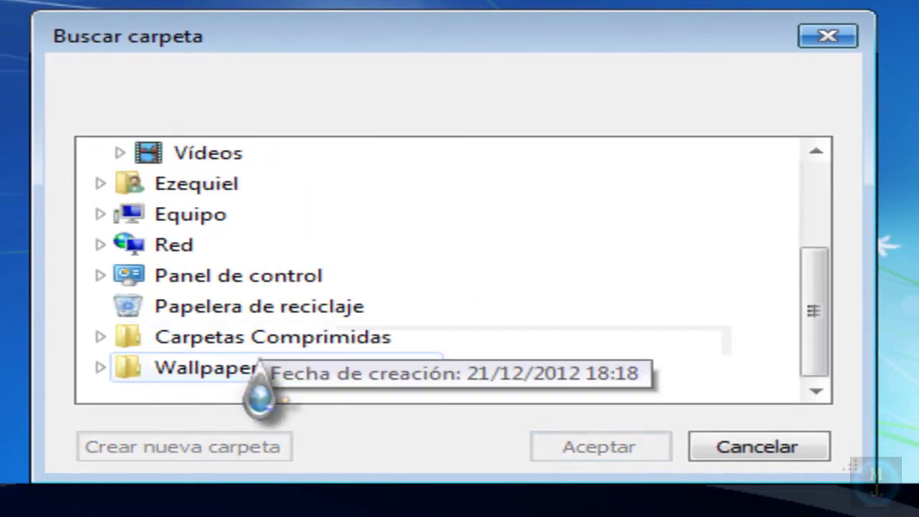
left_click(273, 368)
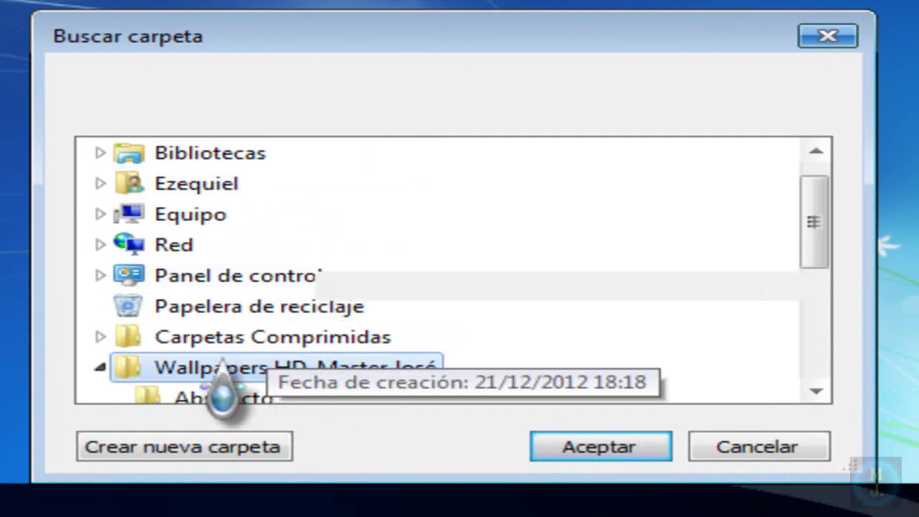
left_click_drag(805, 252, 739, 287)
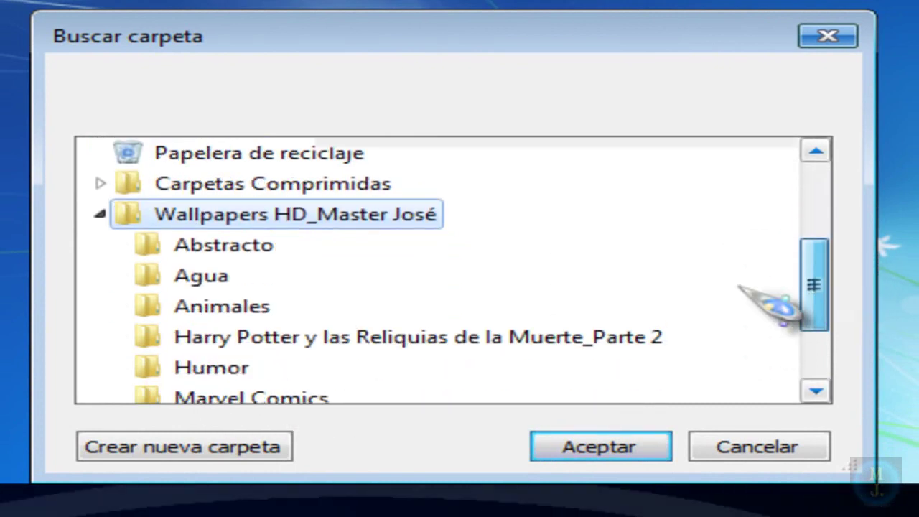
left_click(229, 248)
left_click(622, 446)
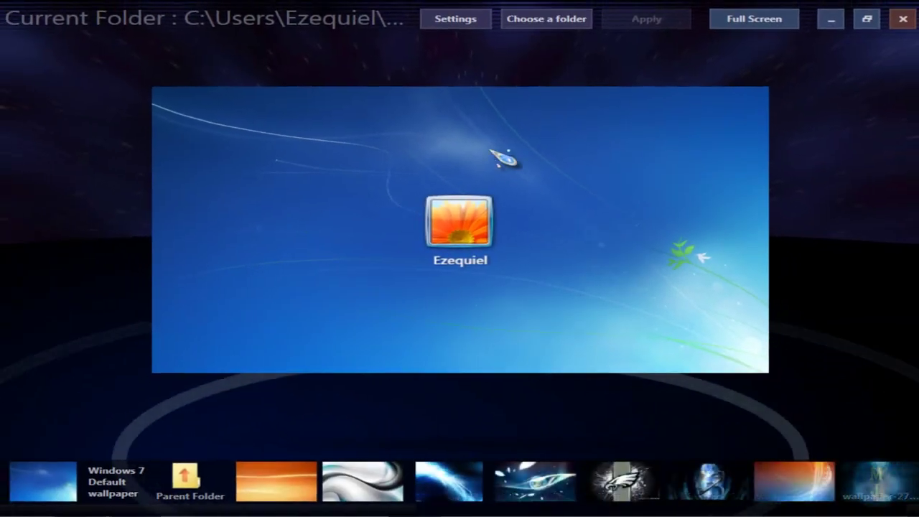
Step: Preview the folder's wallpapers one after another and select wallpaper-89372.jpg
left_click(298, 487)
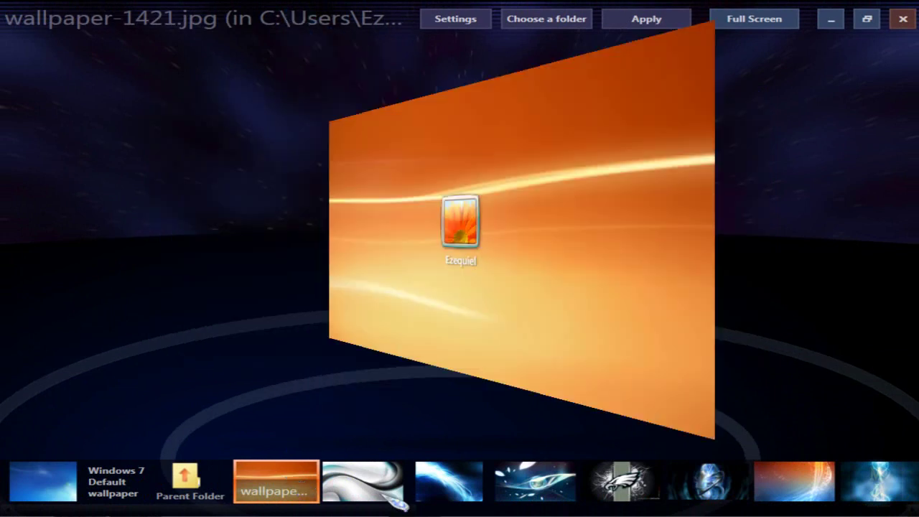
left_click(363, 481)
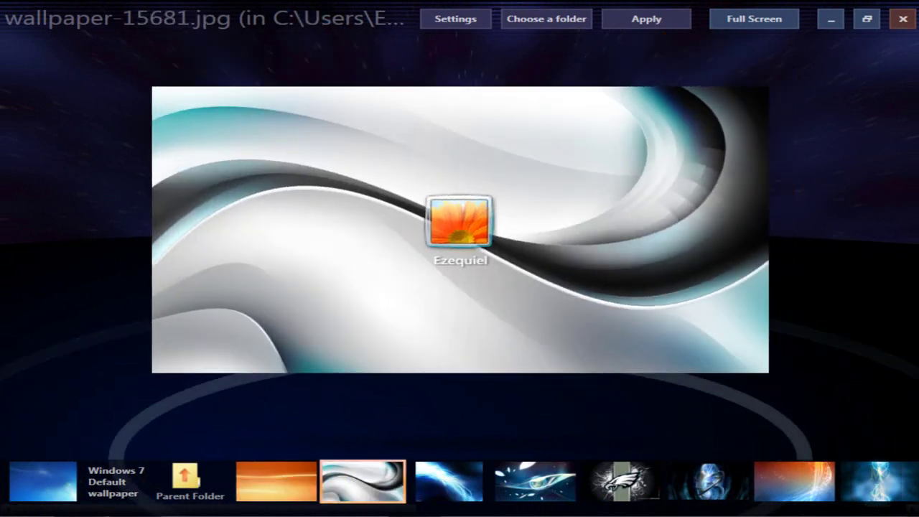
key("Right")
key("Right")
key("Right")
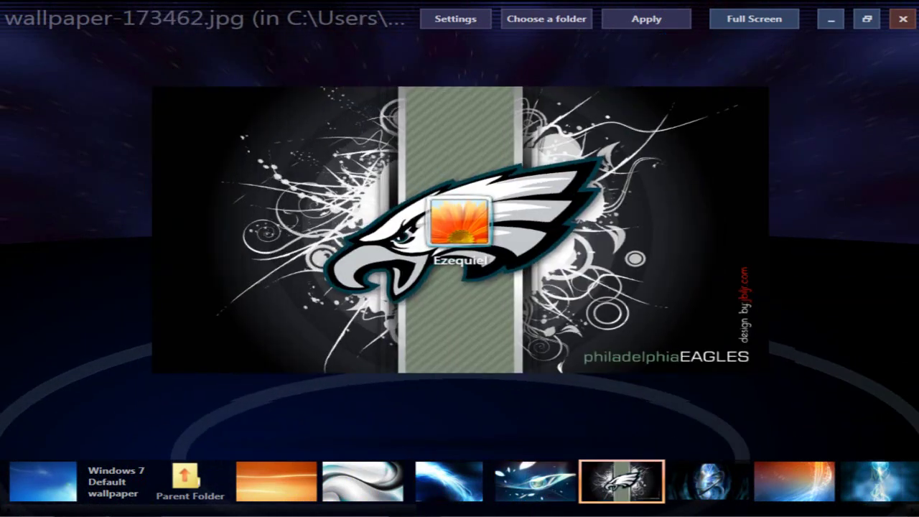
key("Right")
key("Right")
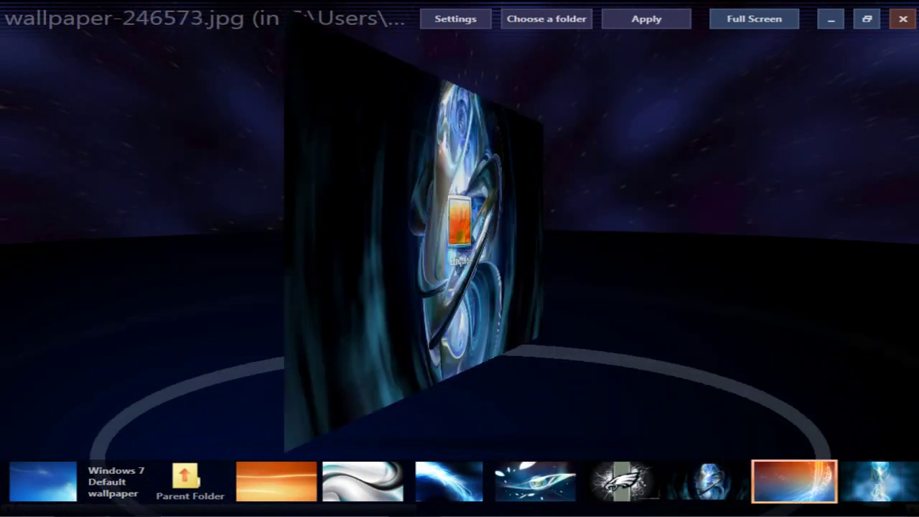
key("Right")
key("Right")
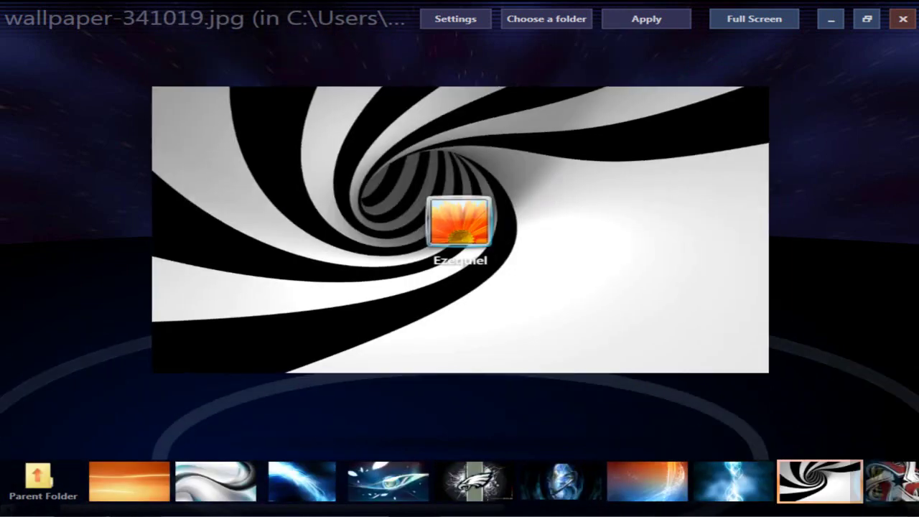
key("Right")
key("Right")
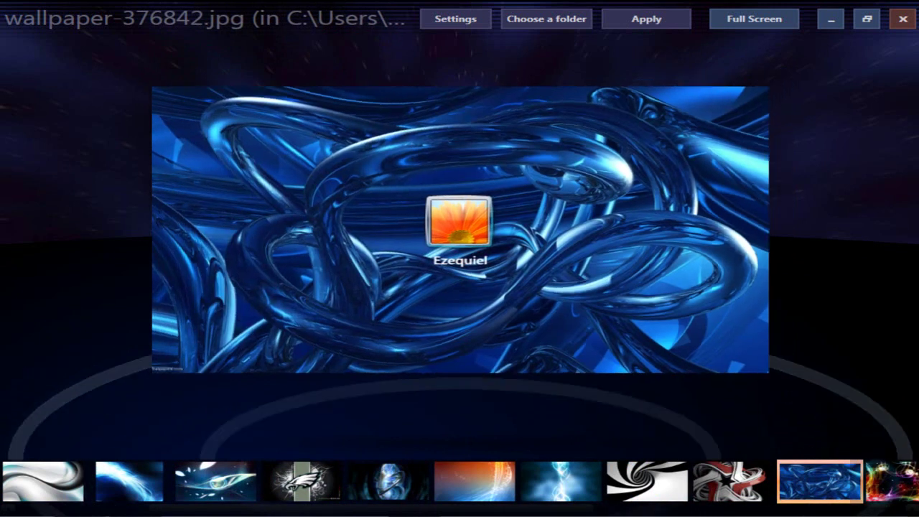
key("Right")
key("Right")
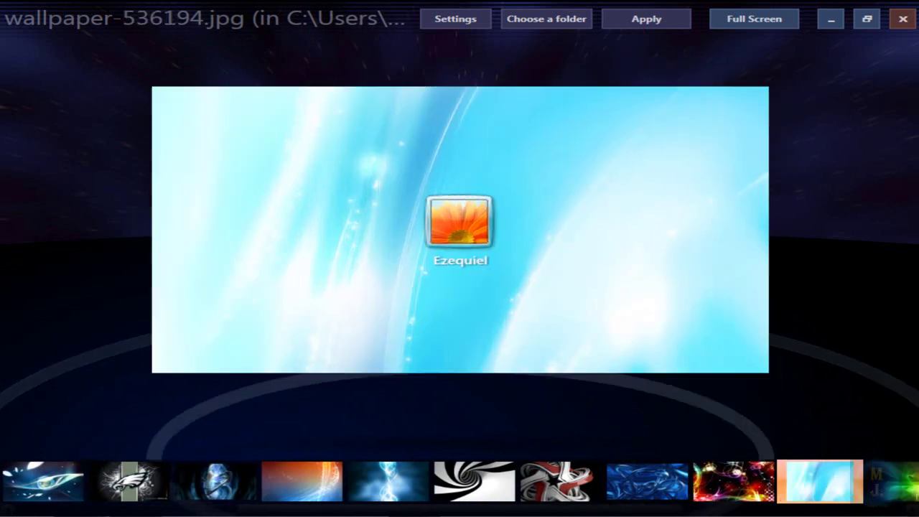
key("Right")
key("Right")
key("Left")
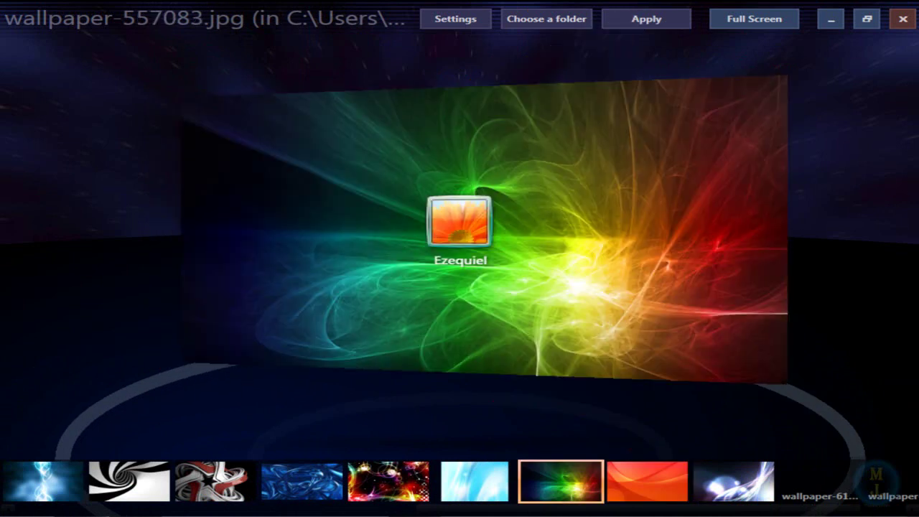
key("Right")
key("Right")
key("Right")
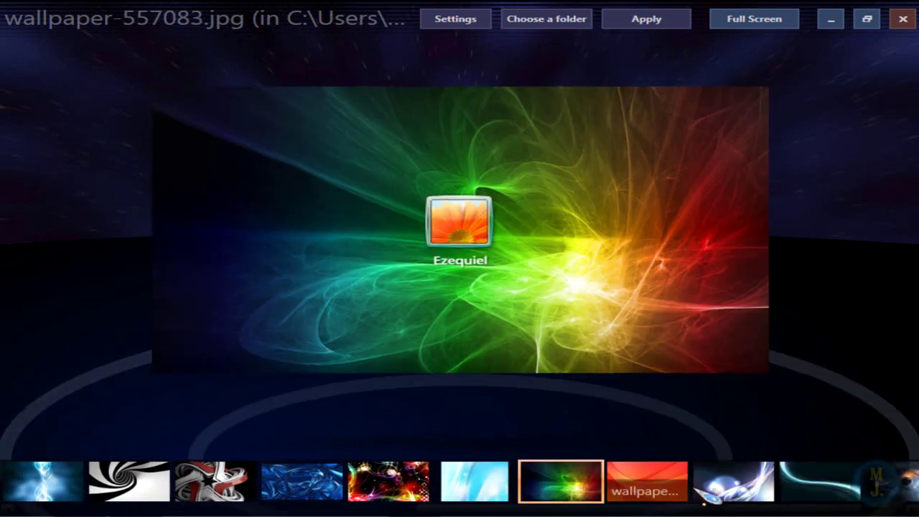
key("Right")
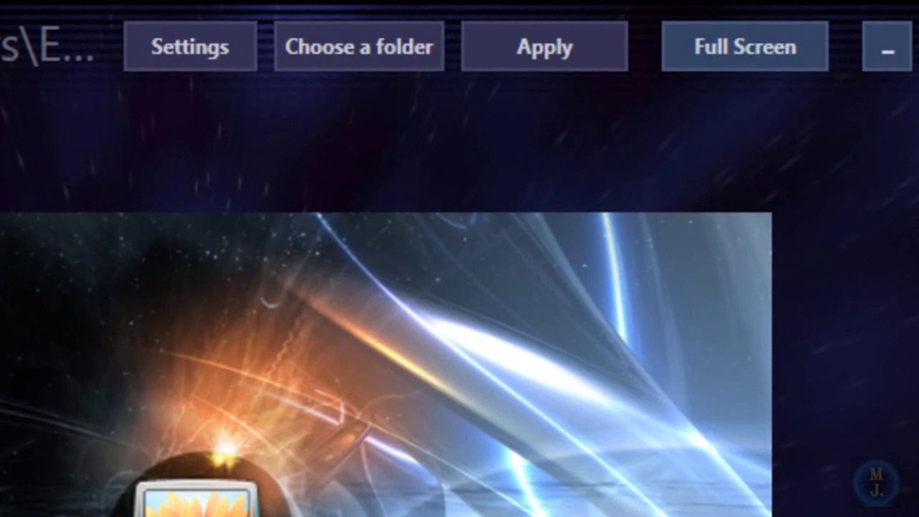
Step: Apply the selected wallpaper as the logon screen background, authorizing the change, and close the program
left_click(544, 49)
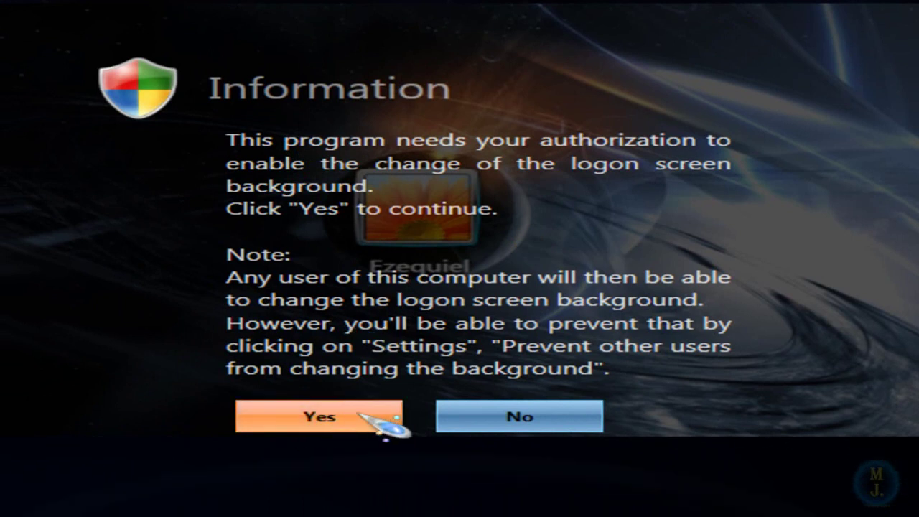
left_click(237, 402)
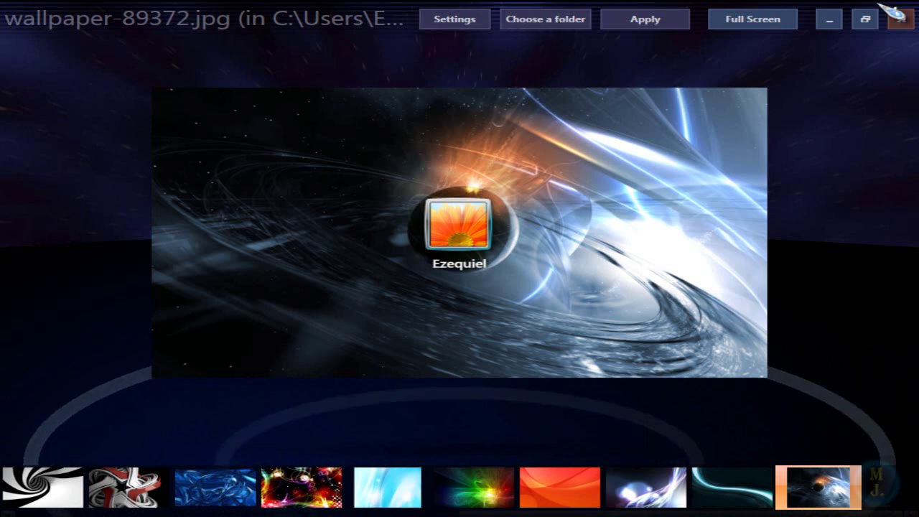
left_click(900, 19)
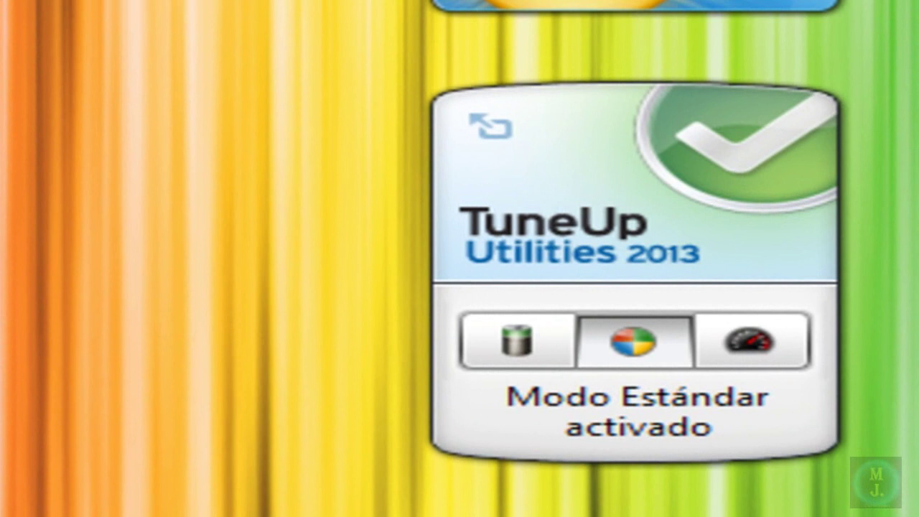
Step: Switch to TuneUp Utilities 2013 and start creating a new logon screen in its Windows customization functions
left_click_drag(355, 41, 804, 324)
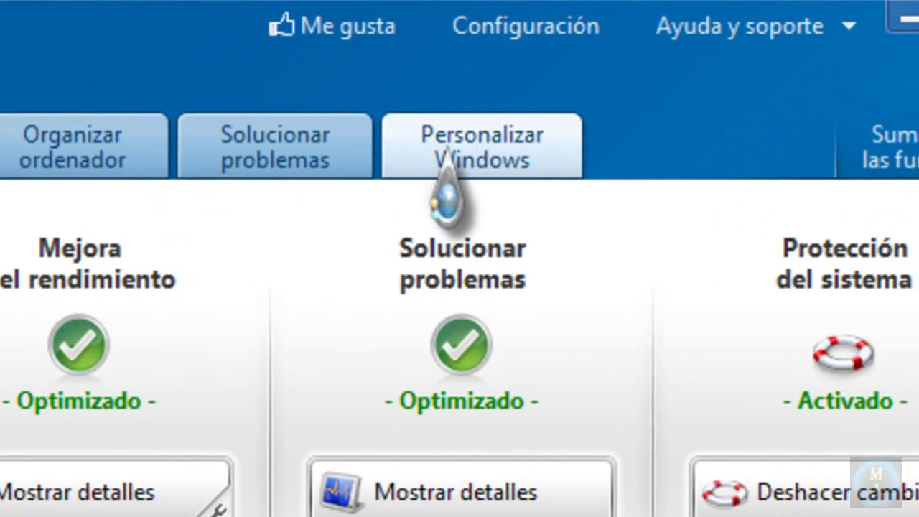
left_click(503, 208)
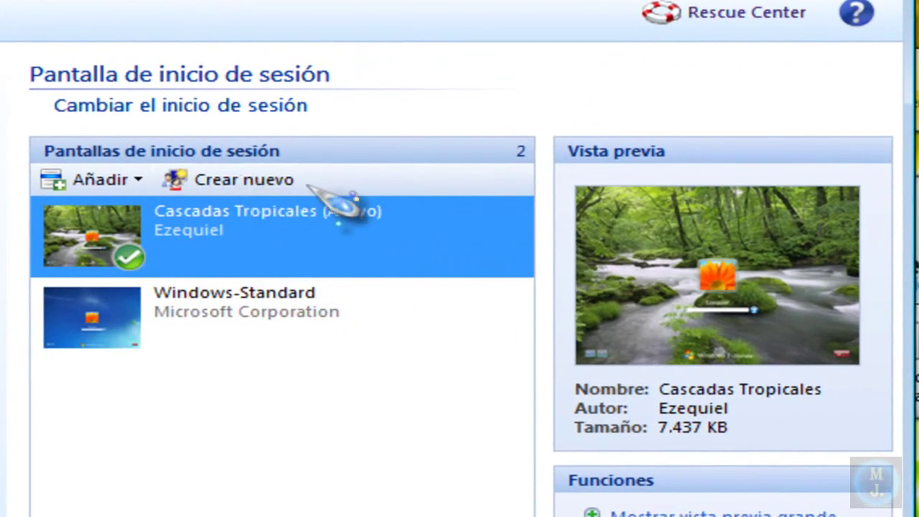
left_click(244, 185)
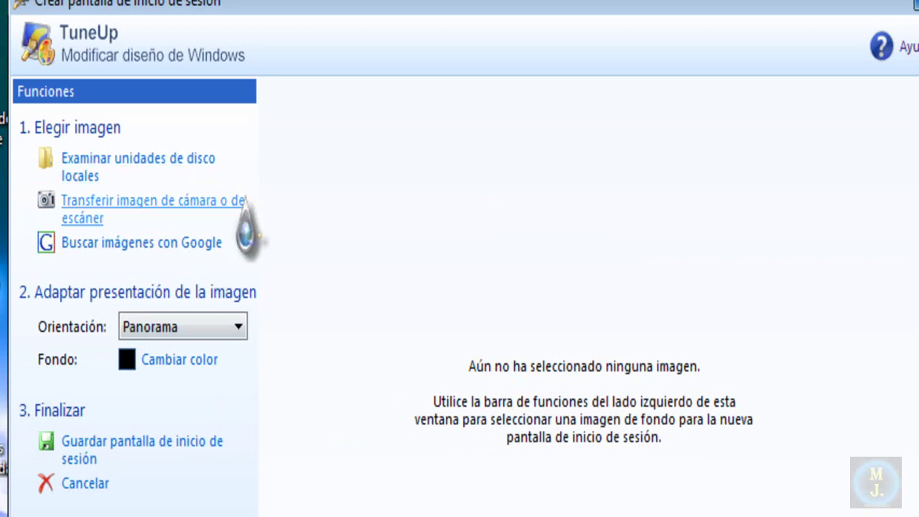
Step: Browse the local drives for a background image and open the Wallpapers HD folder on the desktop
left_click(111, 164)
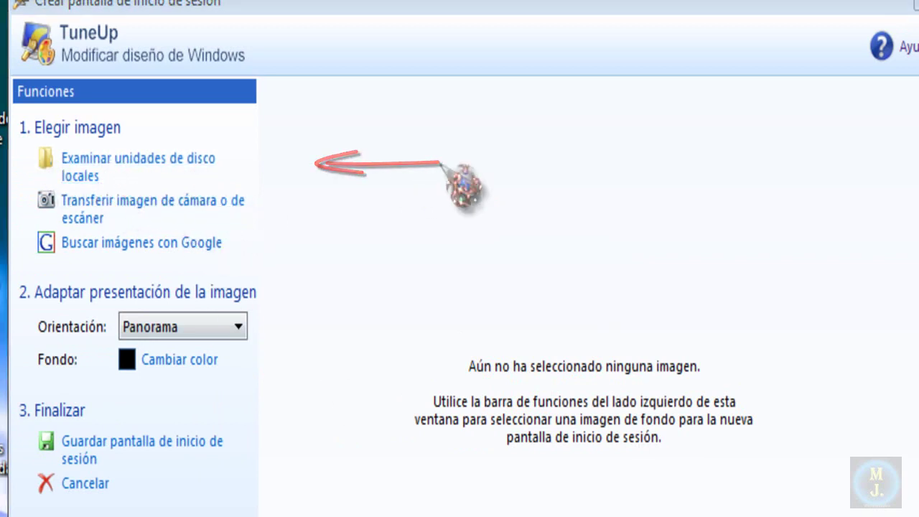
left_click(346, 316)
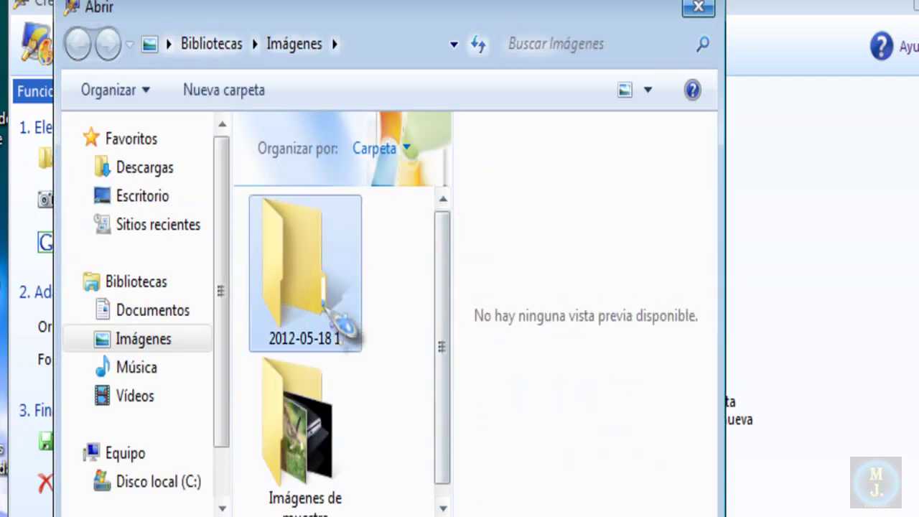
scroll(372, 373, "down", 1)
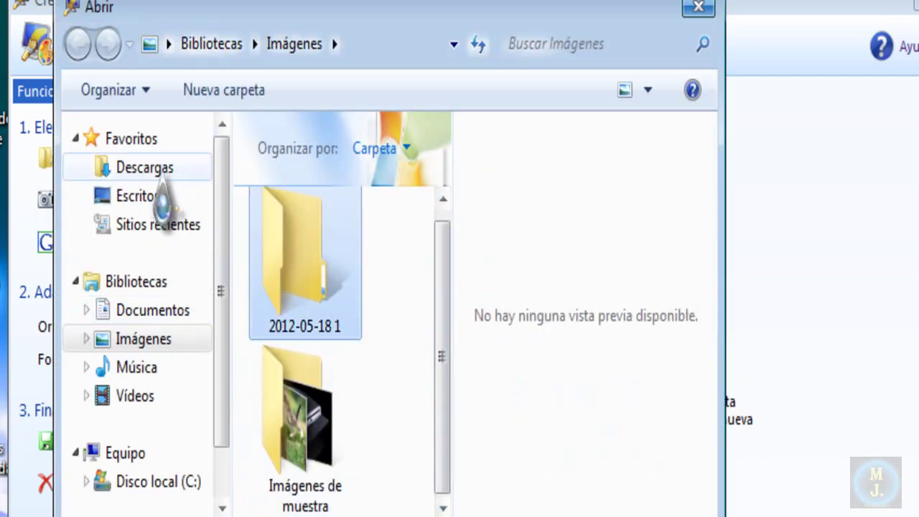
left_click(148, 204)
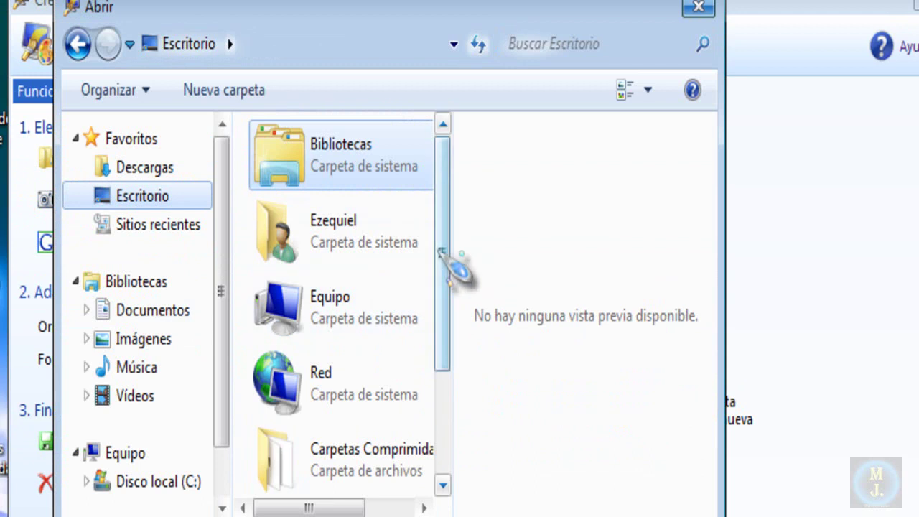
scroll(445, 287, "down", 2)
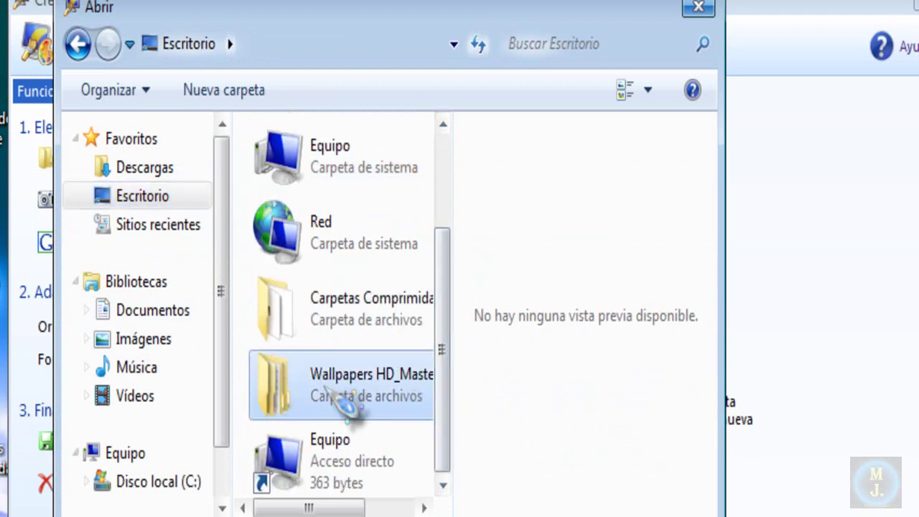
double_click(387, 396)
Step: Open the Agua subfolder of the wallpapers folder in the image selection dialog
left_click(310, 237)
left_click(299, 176)
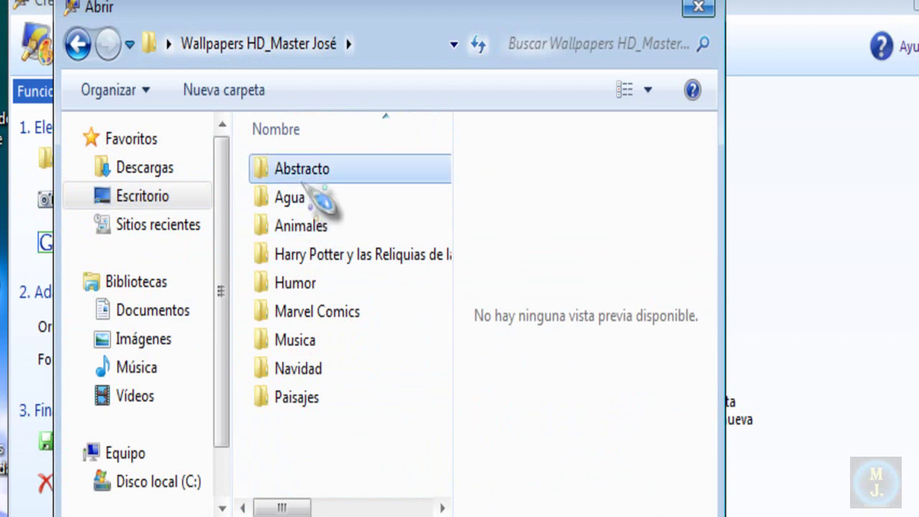
left_click(305, 200)
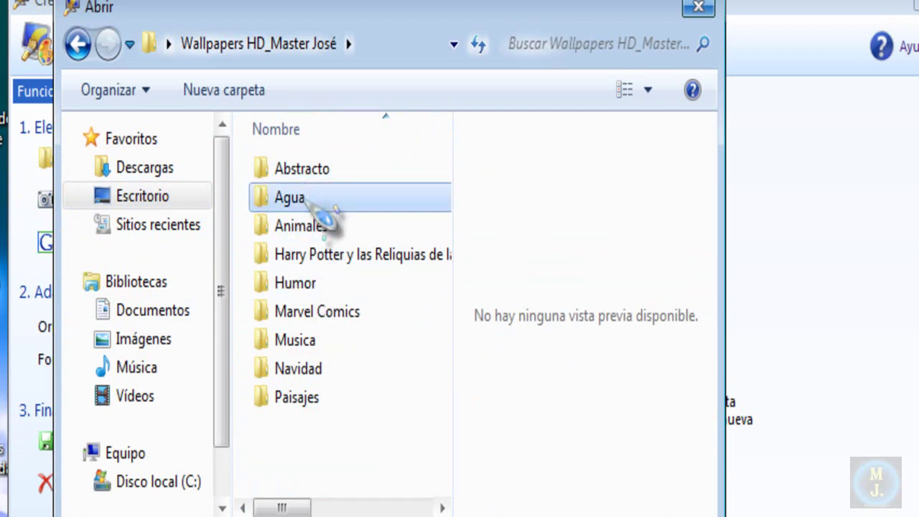
double_click(316, 208)
Step: Look through the Agua images and load wallpaper-172683 as the background of the new logon screen
left_click(327, 305)
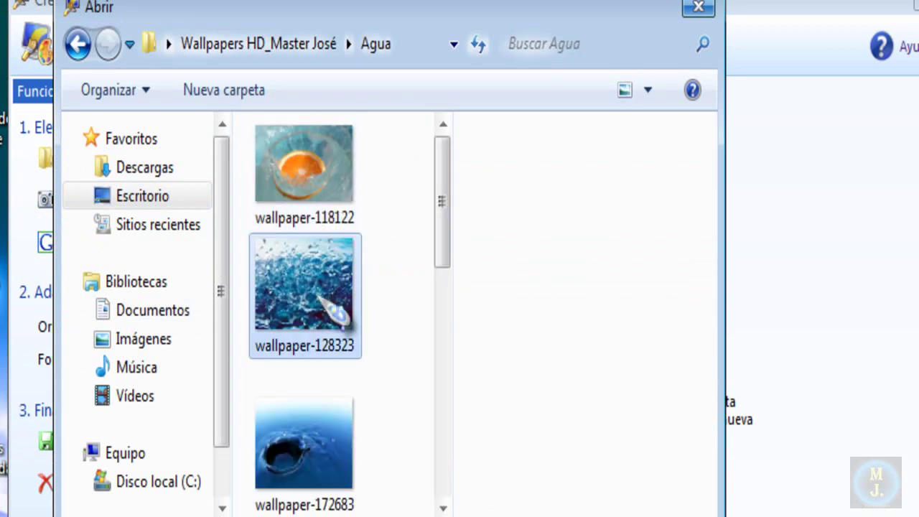
scroll(402, 316, "down", 3)
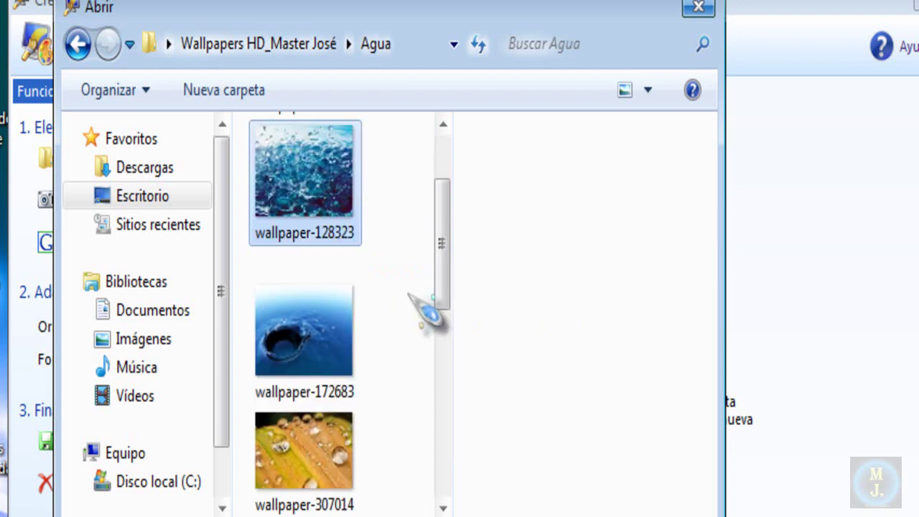
scroll(406, 343, "down", 3)
scroll(404, 363, "up", 5)
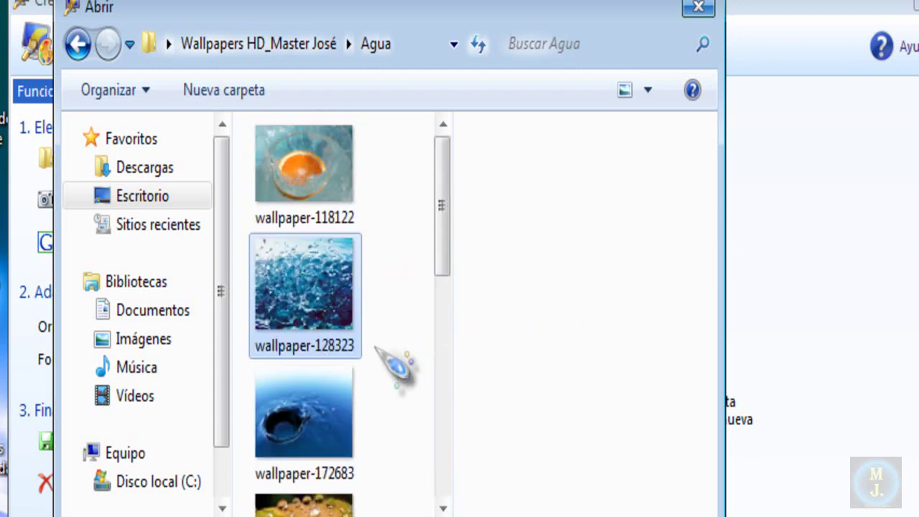
left_click(345, 330)
left_click(330, 427)
scroll(413, 353, "down", 2)
scroll(418, 350, "up", 2)
scroll(406, 346, "down", 2)
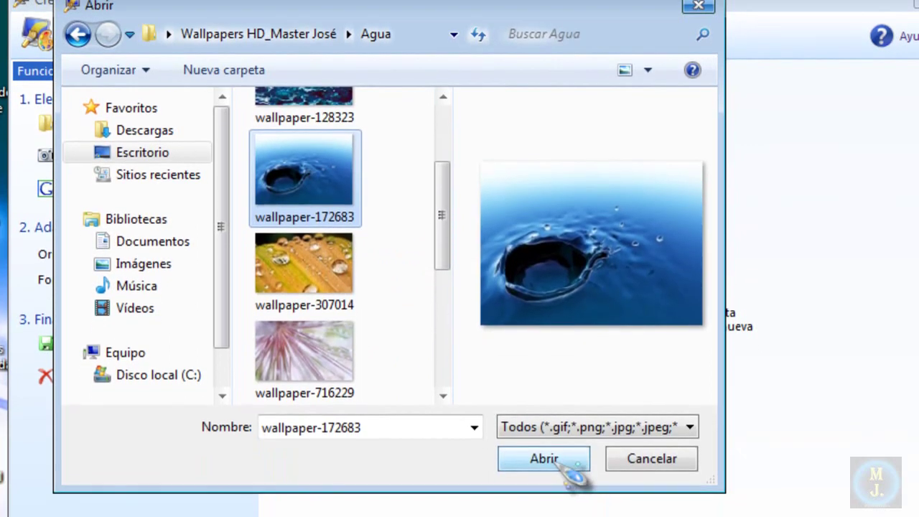
left_click(564, 465)
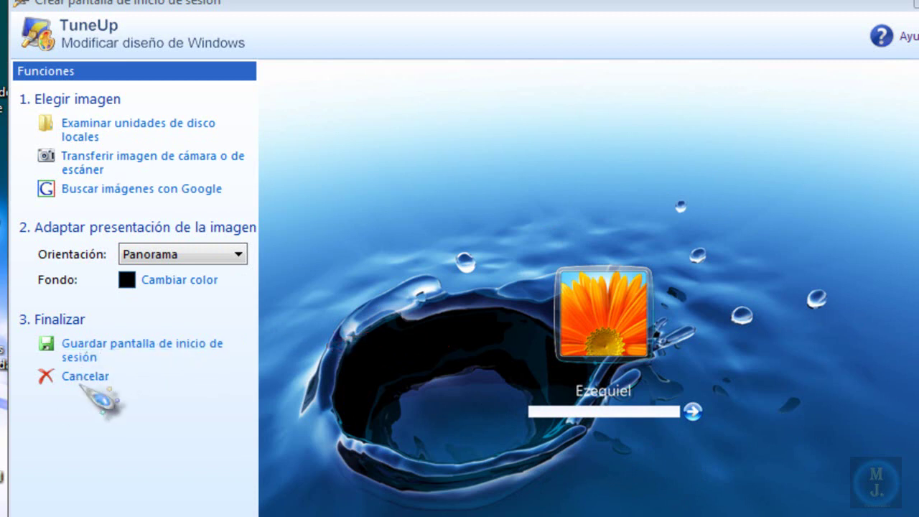
Step: Close the logon screen editor without saving, select the Windows-Standard entry, and exit TuneUp Utilities 2013
left_click(916, 3)
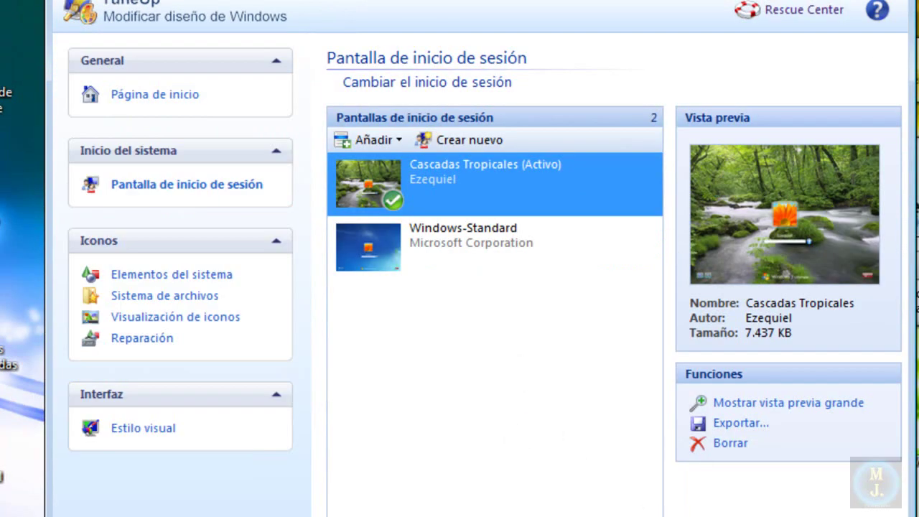
left_click(523, 240)
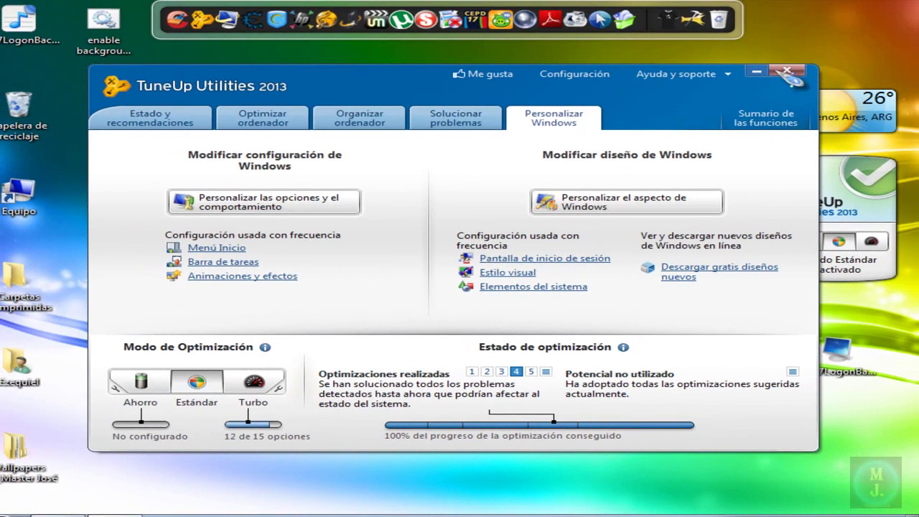
left_click(788, 72)
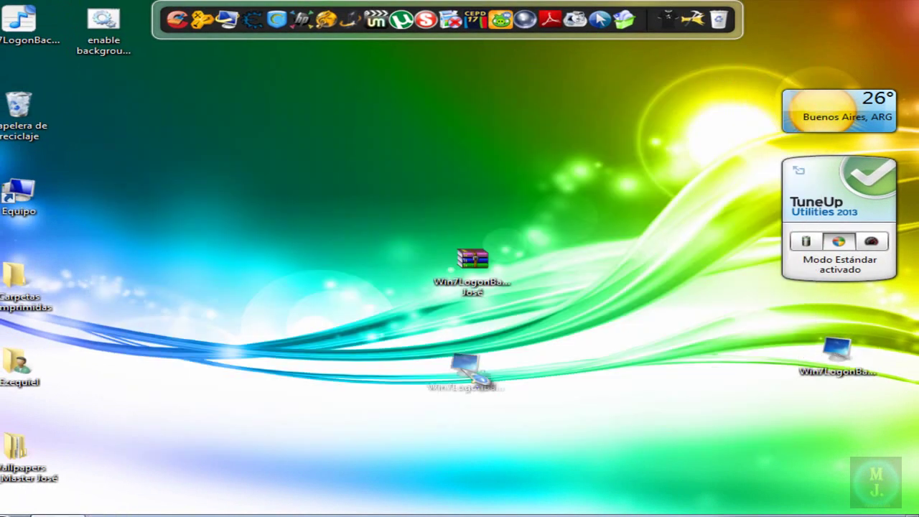
Step: Place the Win7LogonBackgroundChanger icon mid-desktop below the archive, launch the program and move its window higher up
left_click_drag(480, 376, 481, 378)
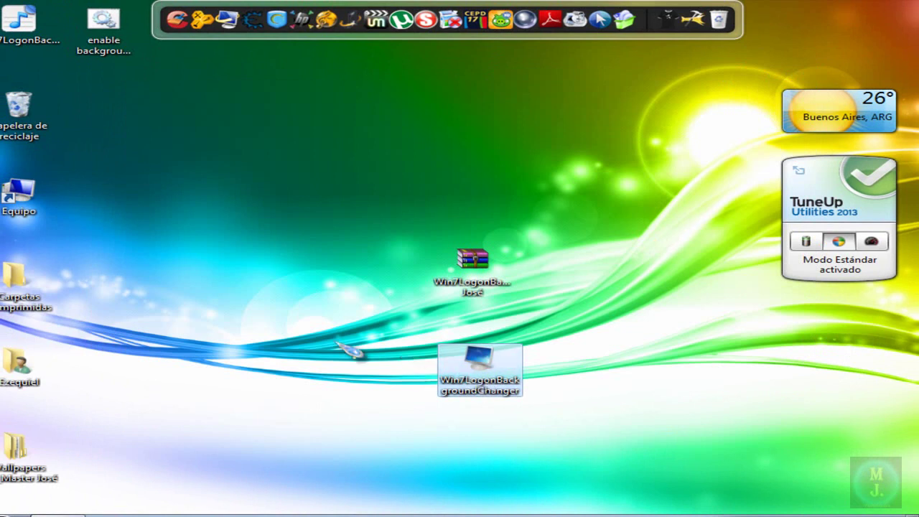
double_click(474, 362)
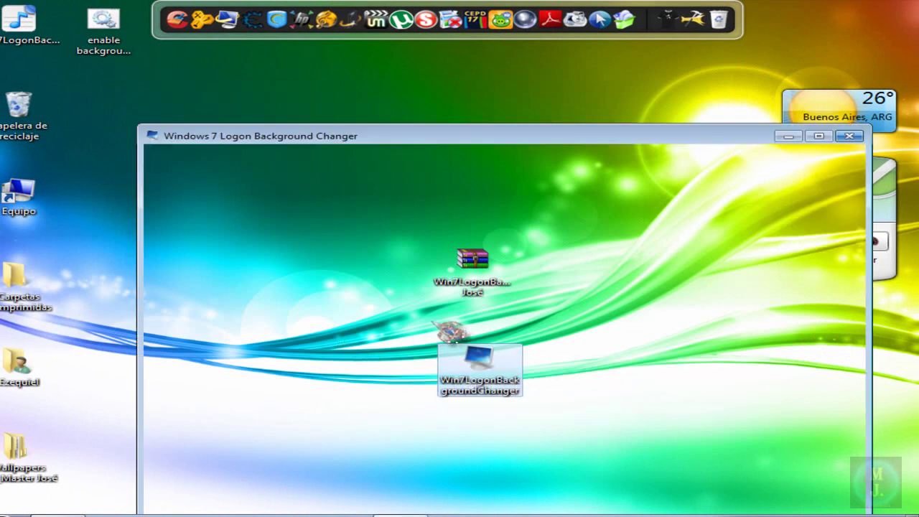
left_click_drag(550, 138, 485, 56)
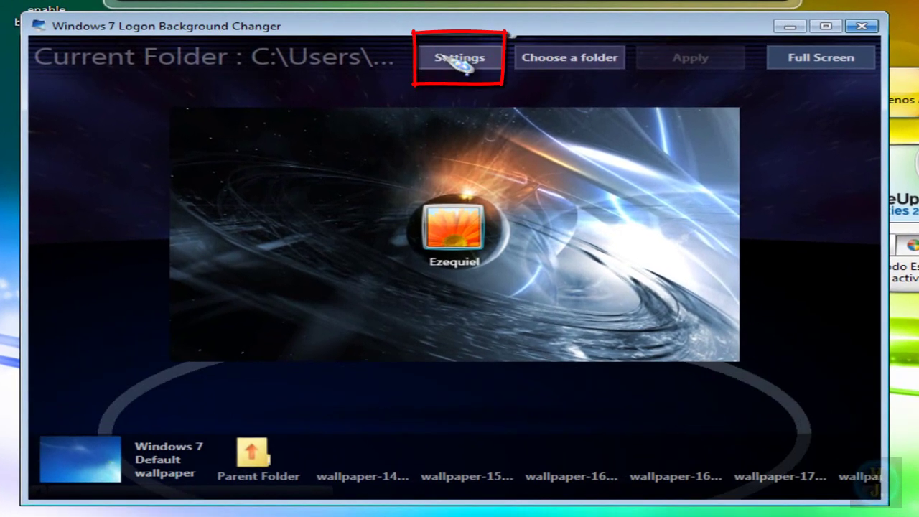
Step: View the Settings of Windows 7 Logon Background Changer, dismiss the update offer, and close the program
left_click(460, 62)
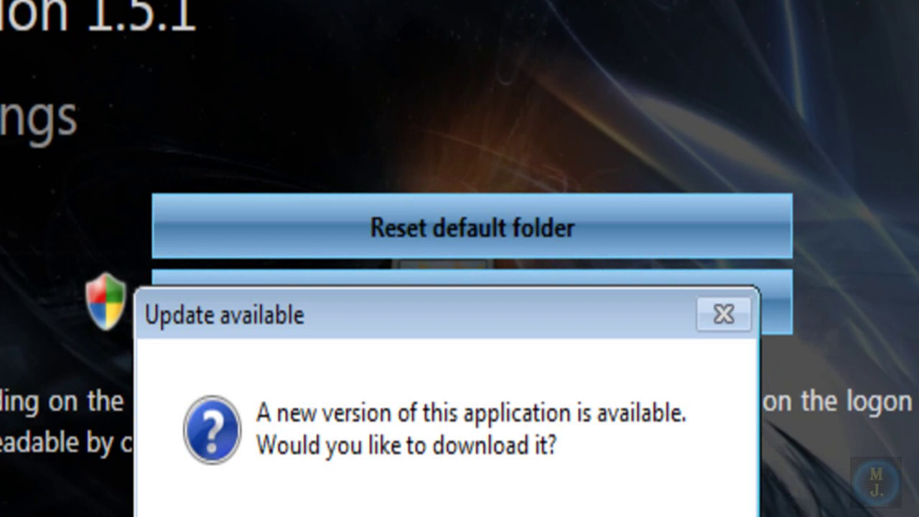
key("Escape")
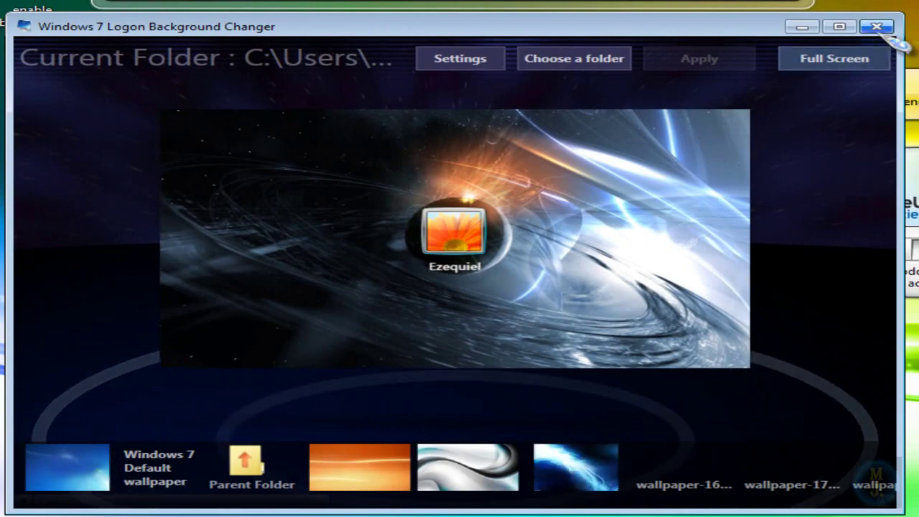
left_click(889, 18)
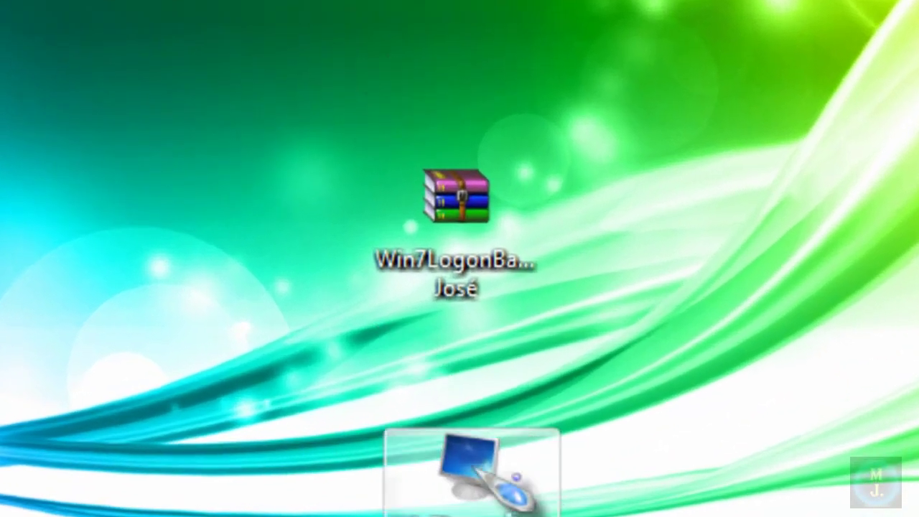
Step: Move the Win7LogonBackgroundChanger archive on the desktop away from the program's icon
left_click_drag(492, 449, 458, 459)
left_click_drag(457, 201, 918, 0)
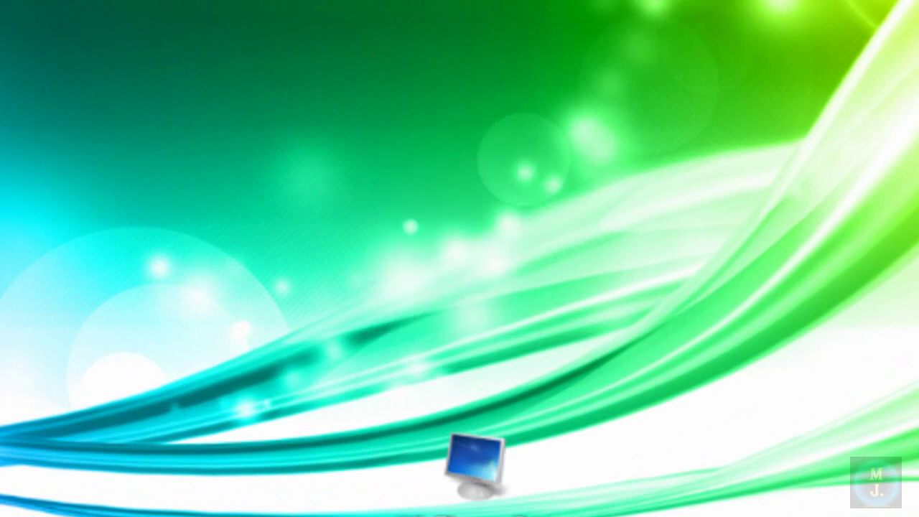